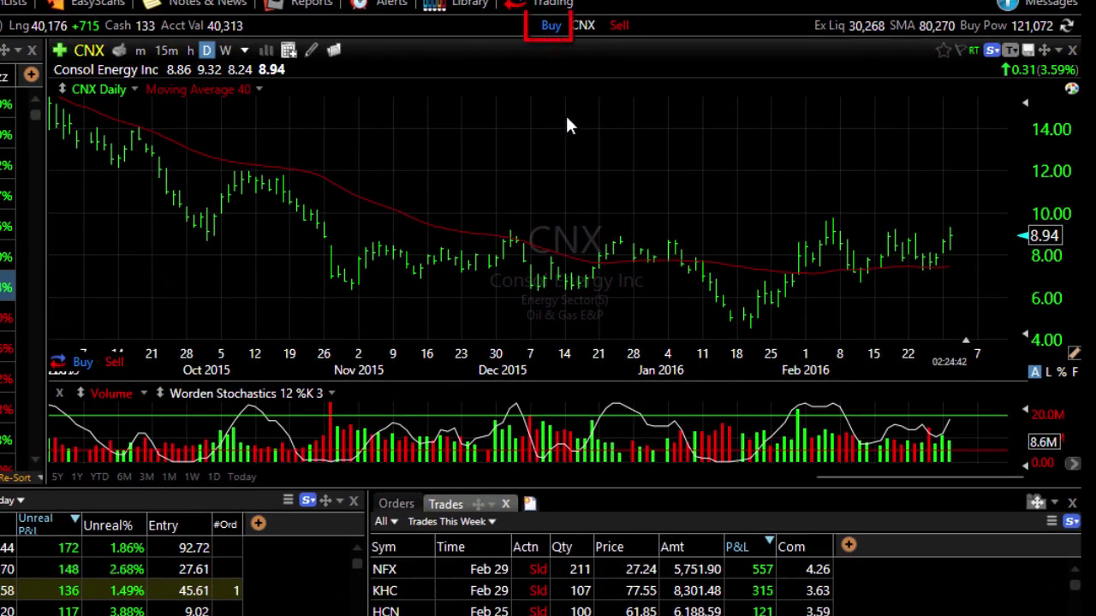
- Open a buy order ticket for 200 CNX shares as a day limit at 8.94
{"action": "left_click", "coordinate": [550, 28]}
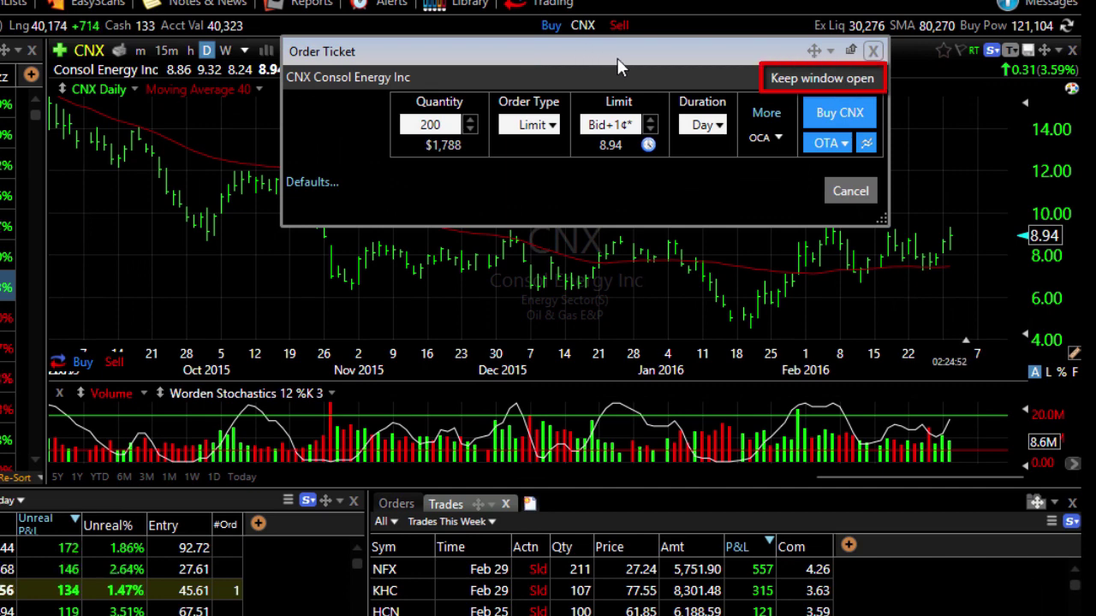
- Keep the CNX ticket open as an order bar, enlarge the window, and list the add-ticket options
{"action": "left_click", "coordinate": [847, 79]}
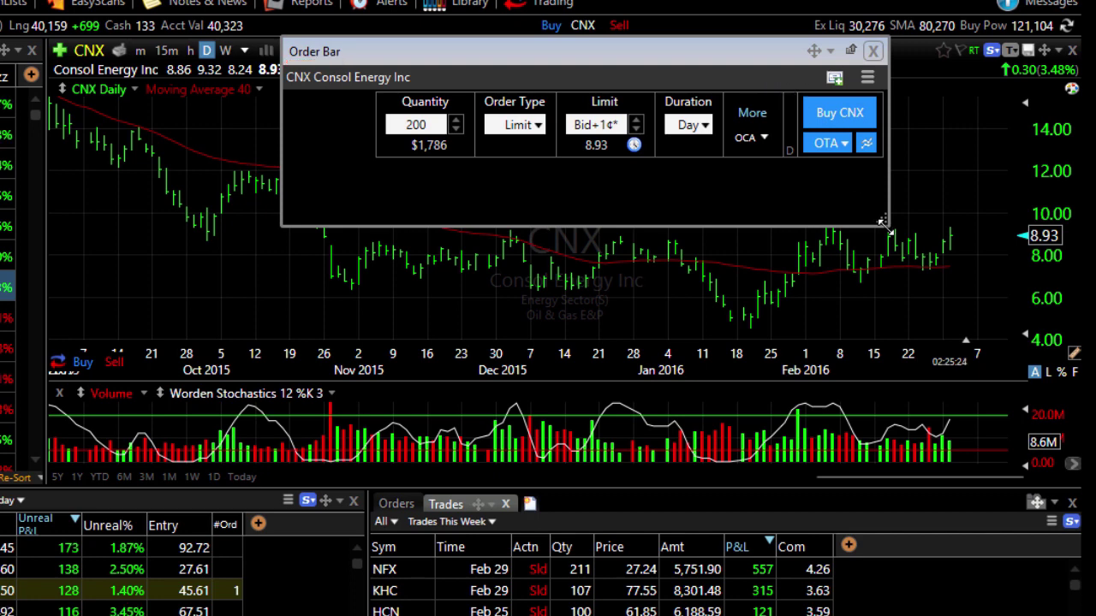
{"action": "left_click_drag", "start_coordinate": [887, 226], "coordinate": [873, 365]}
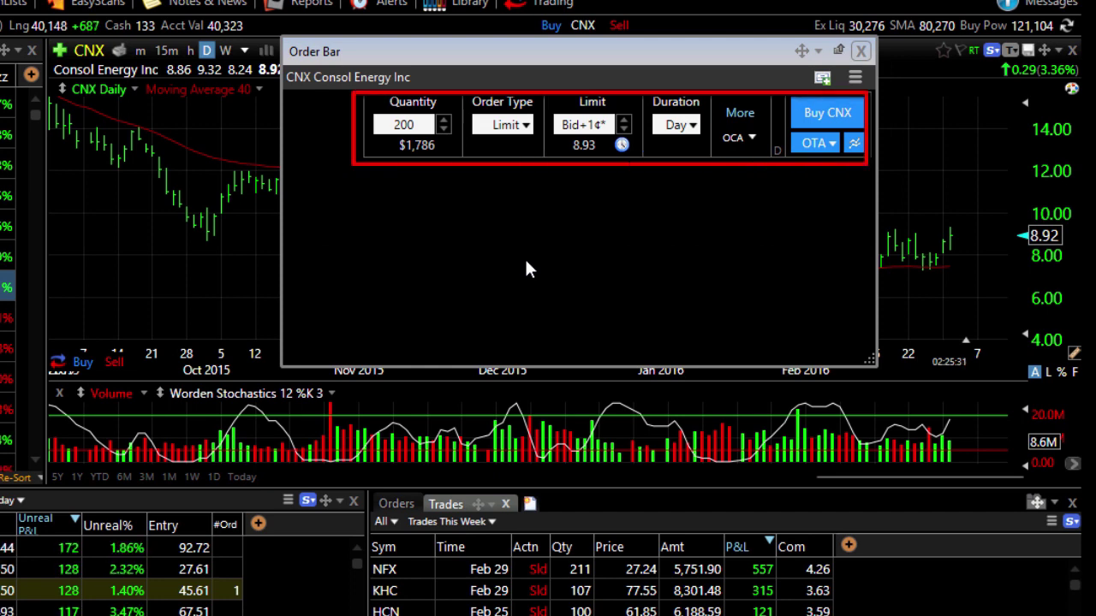
{"action": "left_click", "coordinate": [821, 78]}
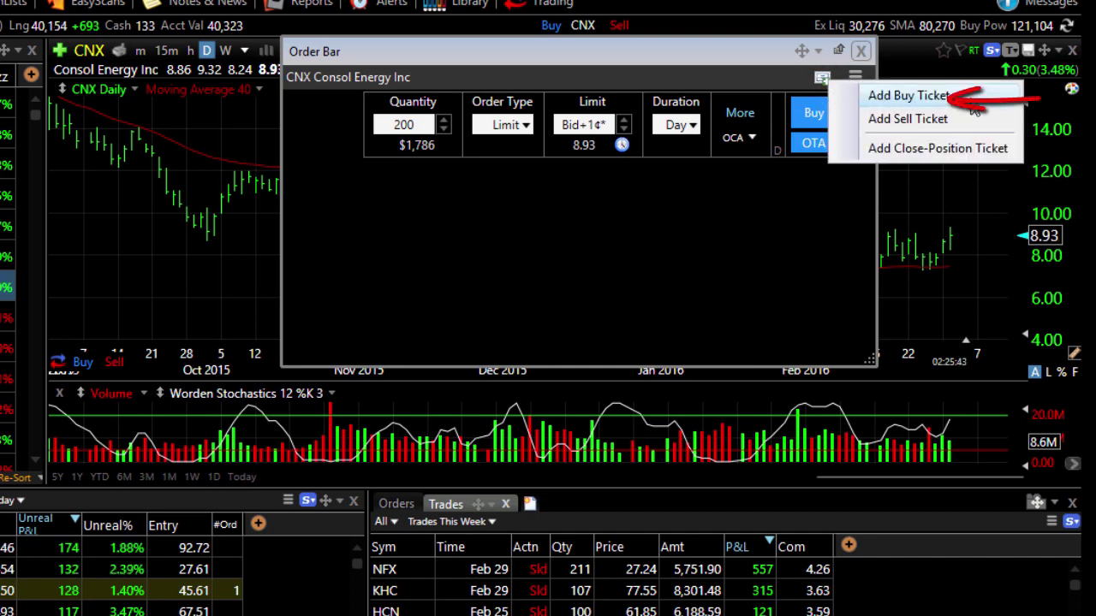
- Add a second CNX buy ticket sized at $2,500 (280 shares) as a day market order
{"action": "left_click", "coordinate": [908, 95]}
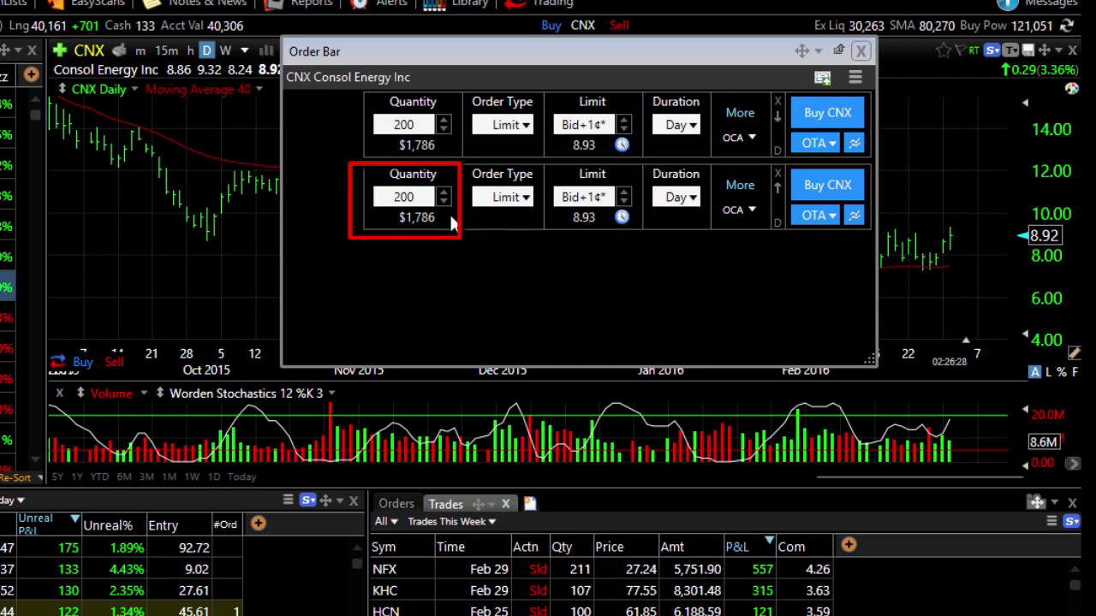
{"action": "left_click", "coordinate": [400, 199]}
{"action": "left_click", "coordinate": [697, 232]}
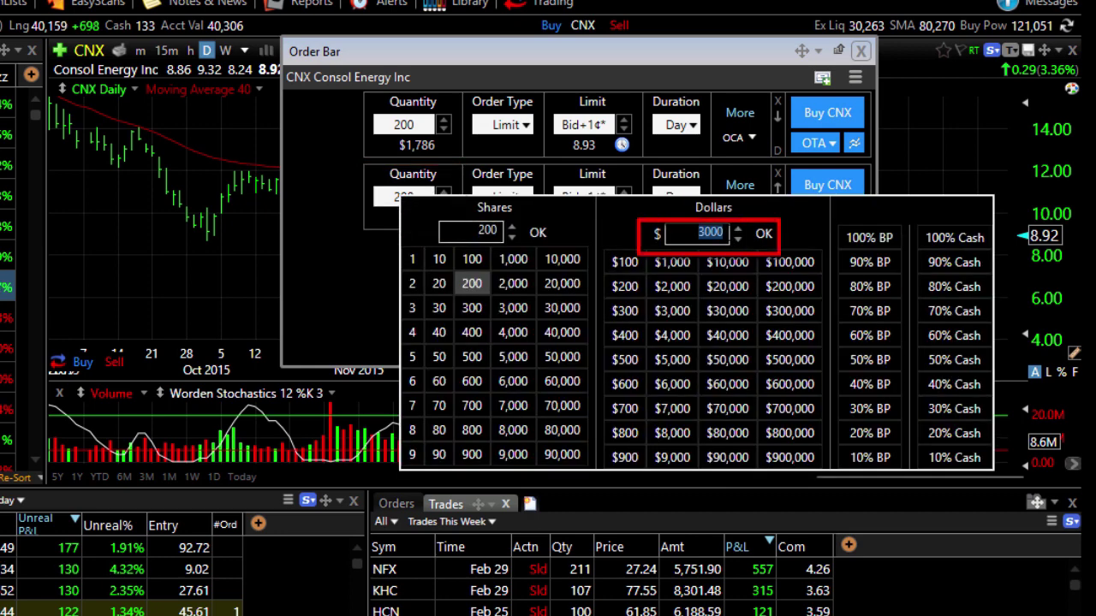
{"action": "type", "text": "25"}
{"action": "left_click", "coordinate": [760, 235]}
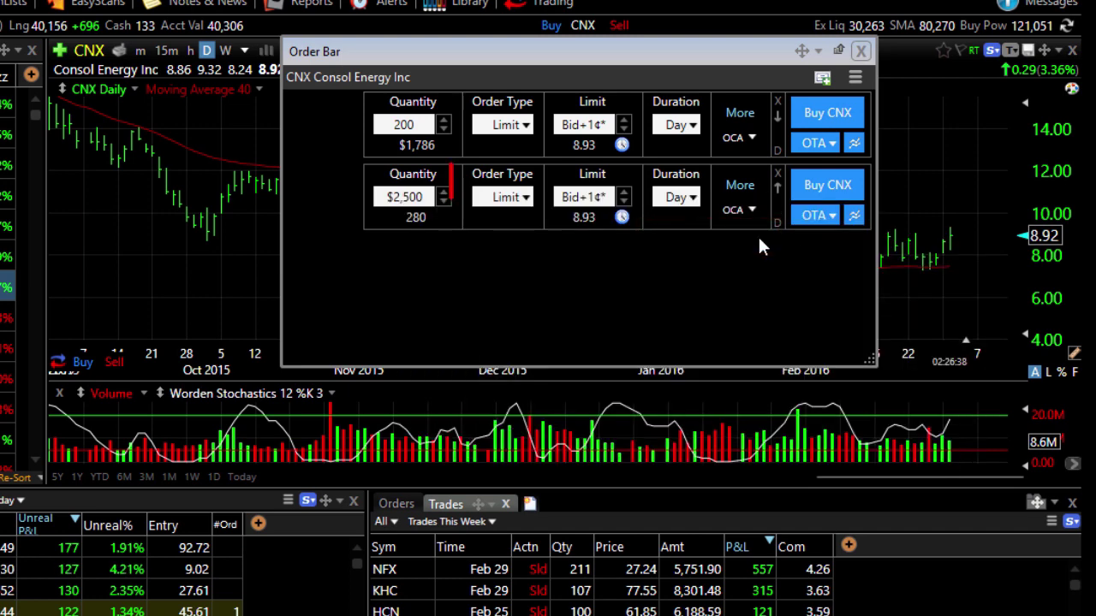
{"action": "left_click", "coordinate": [510, 200]}
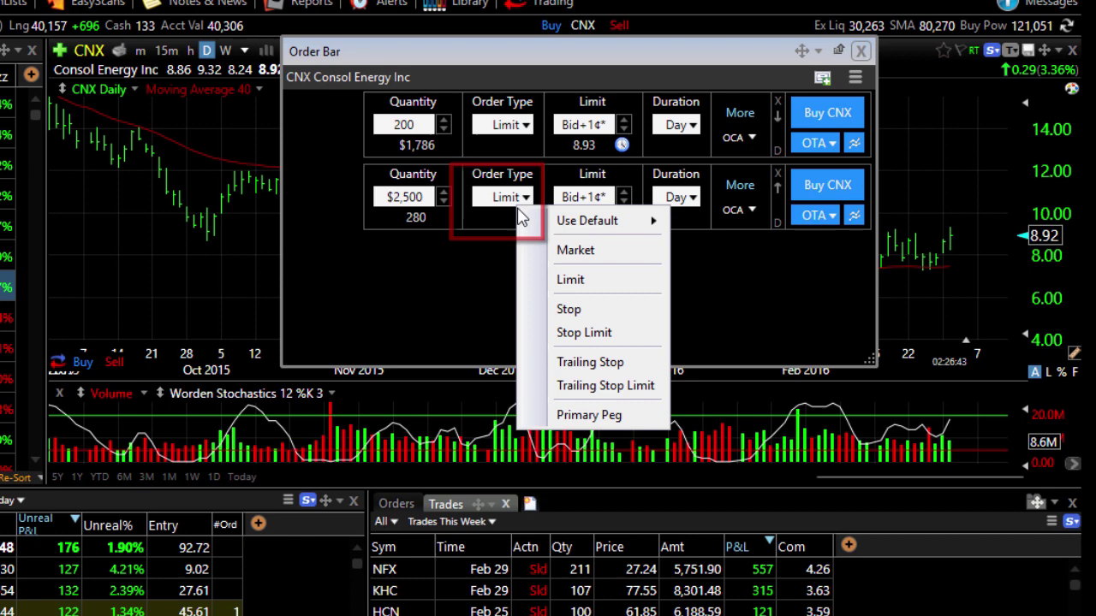
{"action": "left_click", "coordinate": [582, 250]}
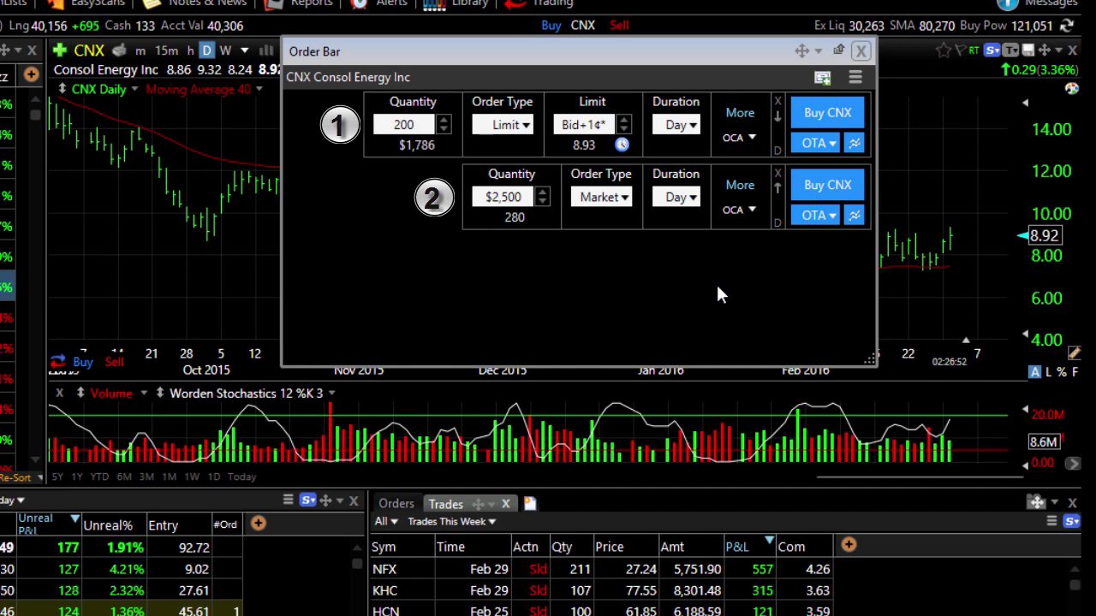
- Add a third CNX ticket of type Close-Position, defaulting to GTC limit
{"action": "left_click", "coordinate": [823, 79]}
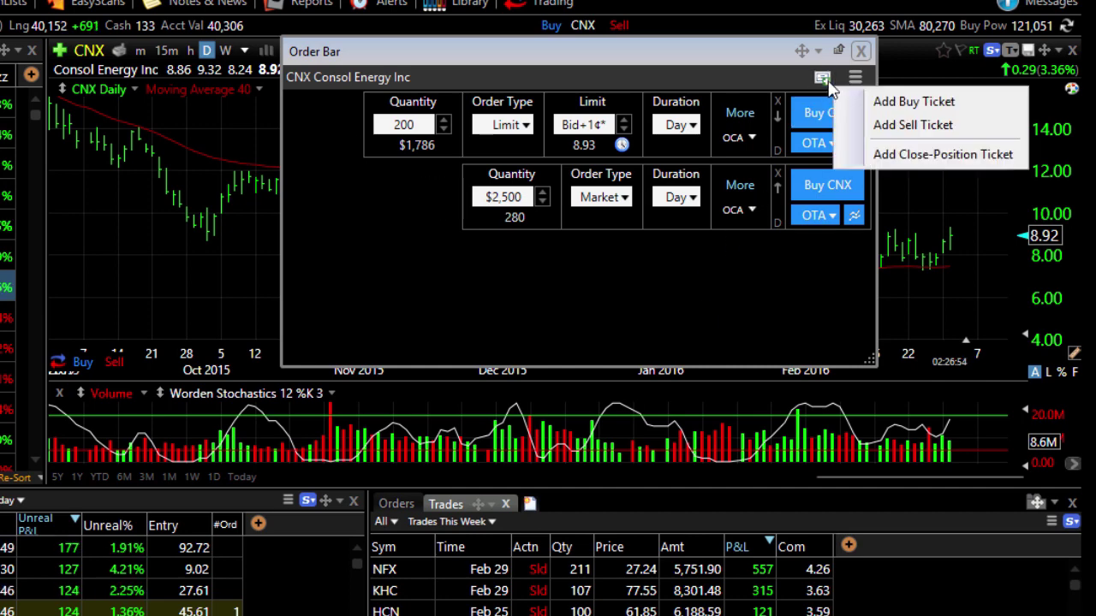
{"action": "left_click", "coordinate": [978, 157]}
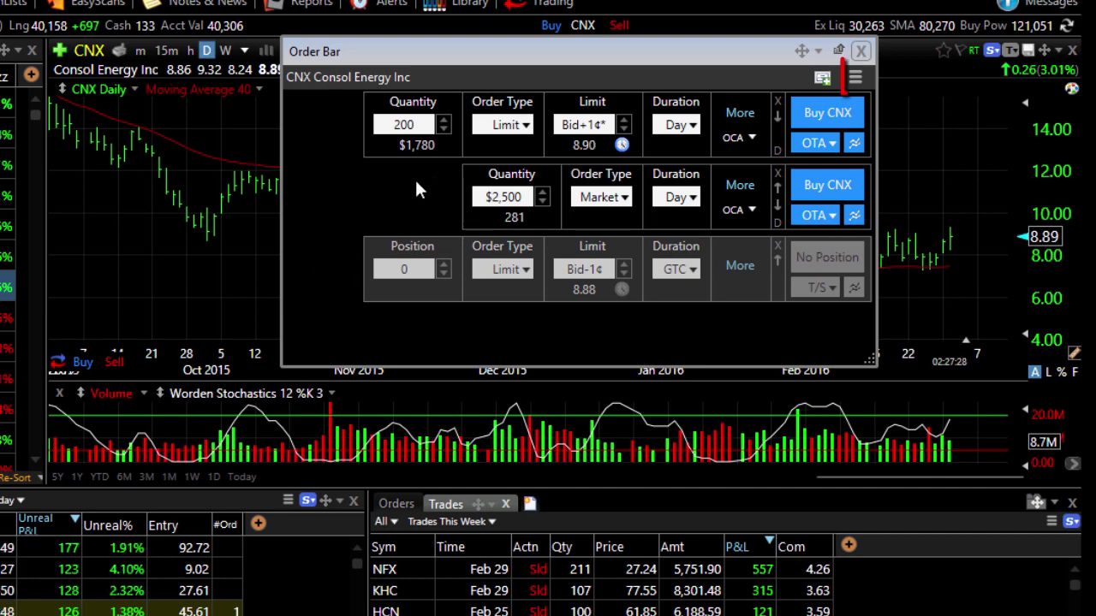
- Save the three-ticket order bar with the name 'Buy Lmt, Buy Mrkt, Close'
{"action": "left_click", "coordinate": [855, 78]}
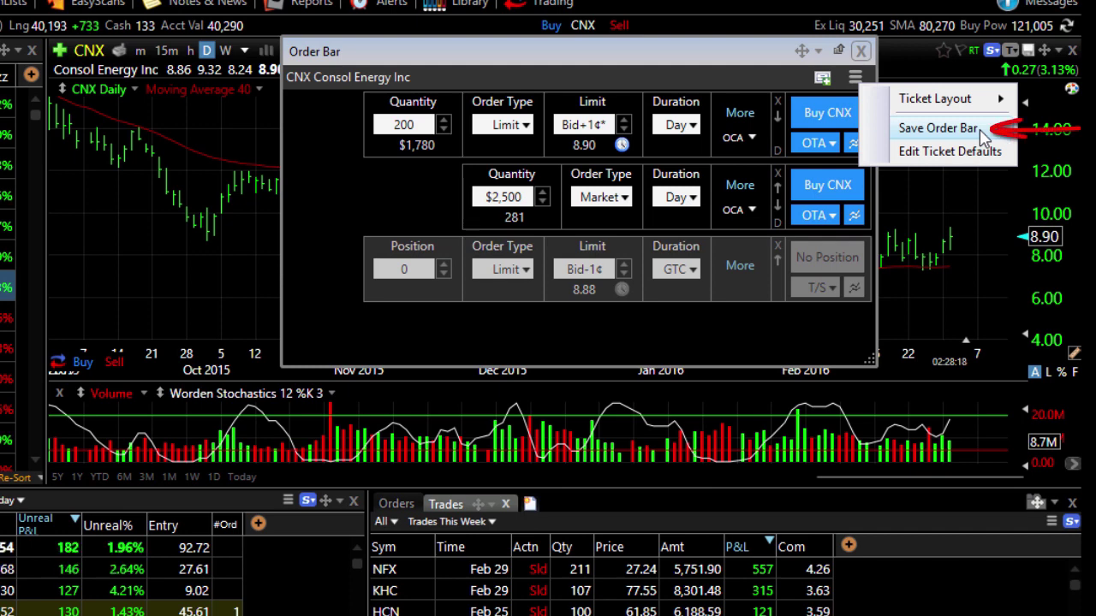
{"action": "left_click", "coordinate": [938, 128]}
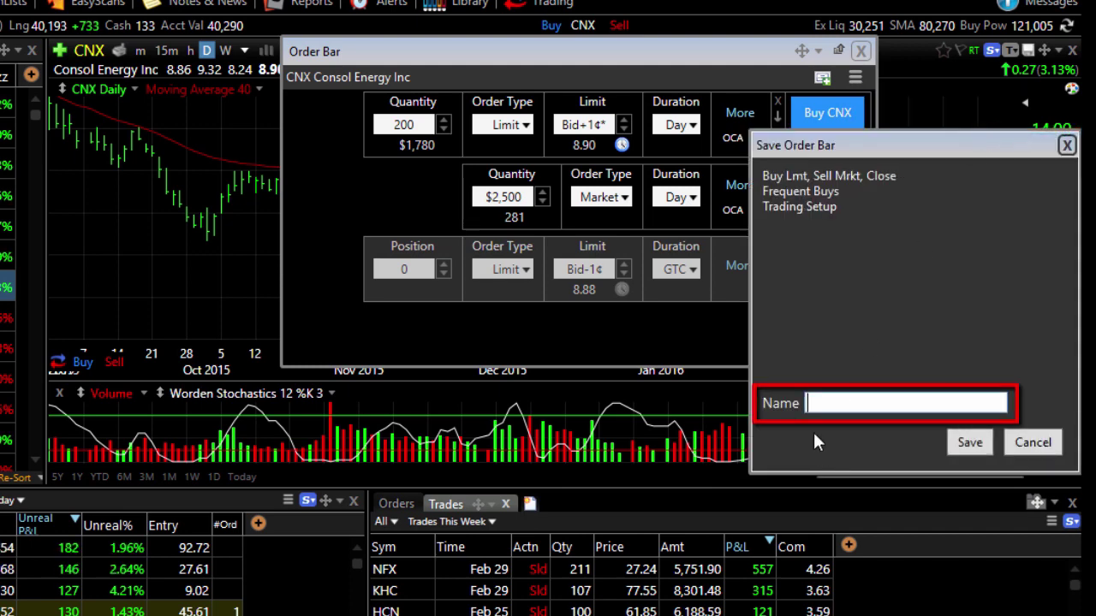
{"action": "type", "text": "Buy L"}
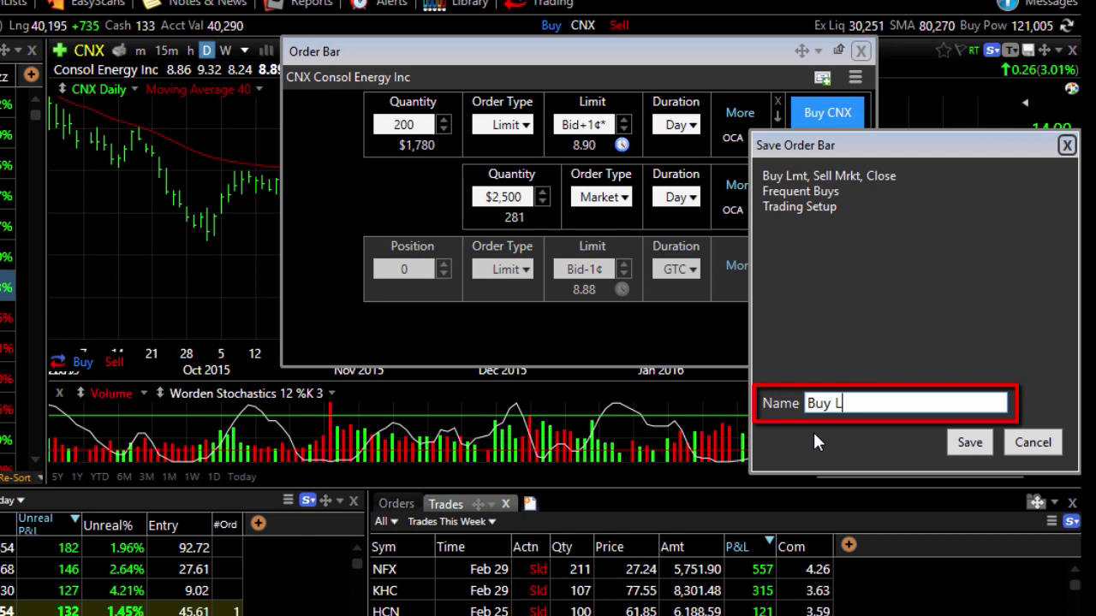
{"action": "type", "text": "mt, Buy"}
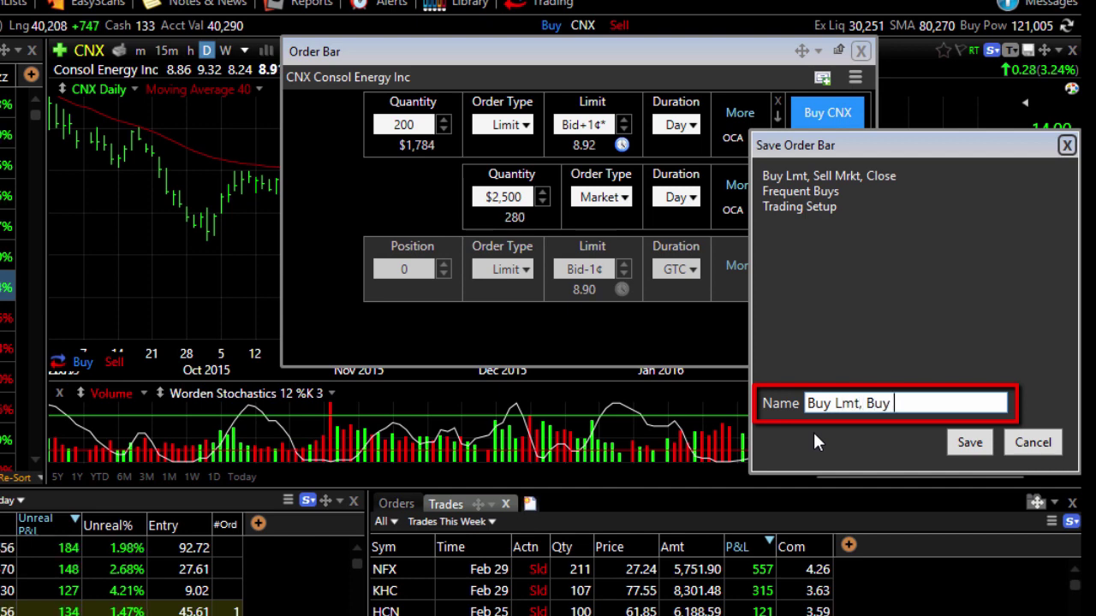
{"action": "type", "text": " Mrkt"}
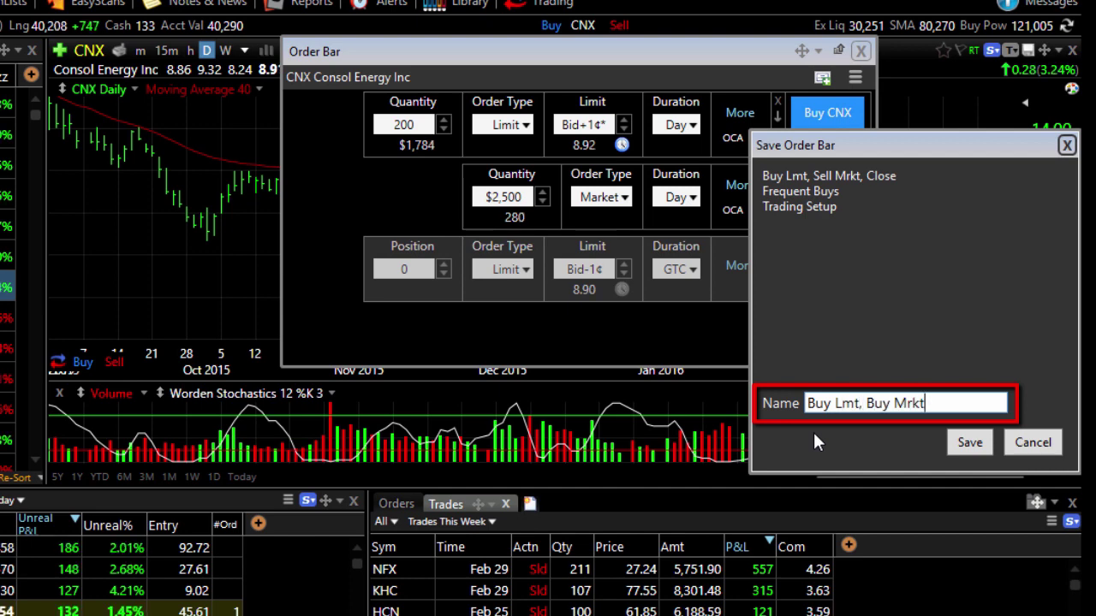
{"action": "type", "text": ", Close"}
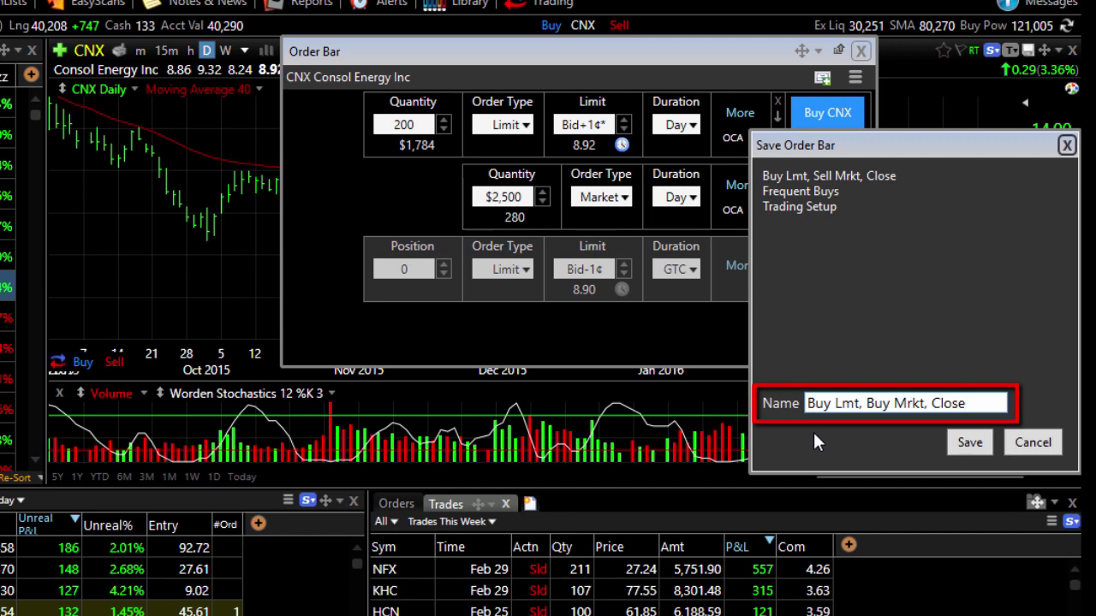
{"action": "left_click", "coordinate": [973, 442]}
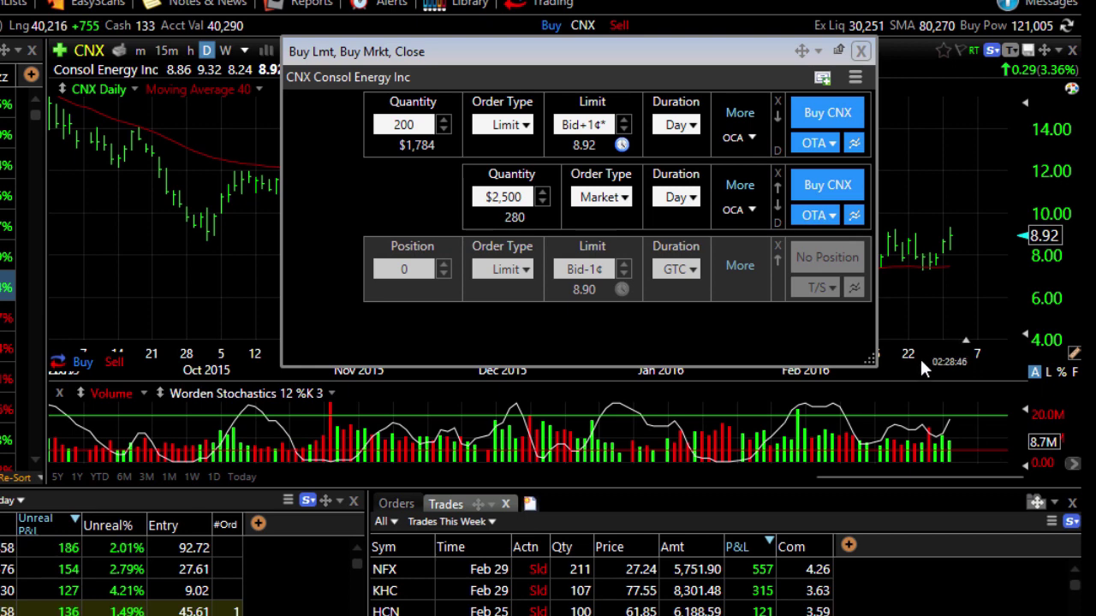
- Shrink the order bar, then step the SP500 watchlist from RIG through PRU, ETFC, CNX to RF
{"action": "left_click_drag", "start_coordinate": [870, 362], "coordinate": [870, 319]}
{"action": "left_click_drag", "start_coordinate": [683, 52], "coordinate": [914, 53]}
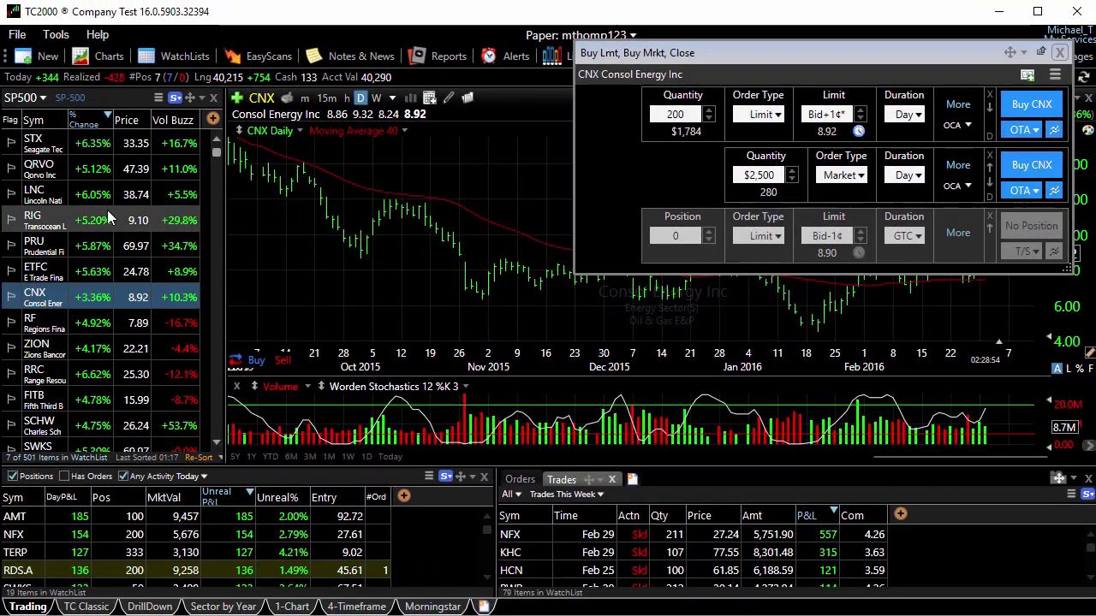
{"action": "left_click", "coordinate": [108, 218]}
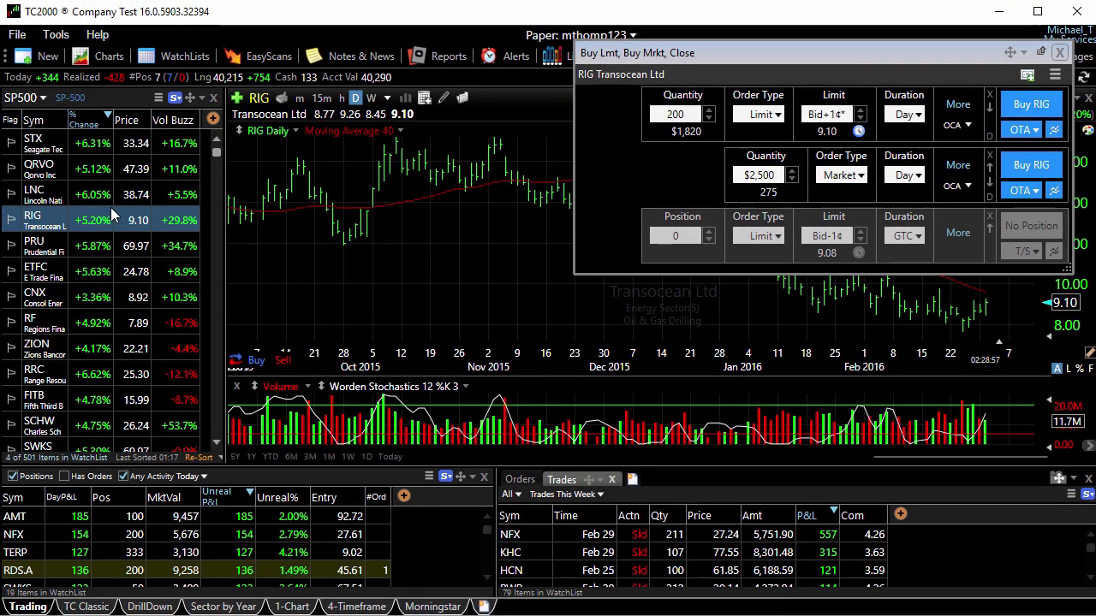
{"action": "key", "text": "Down"}
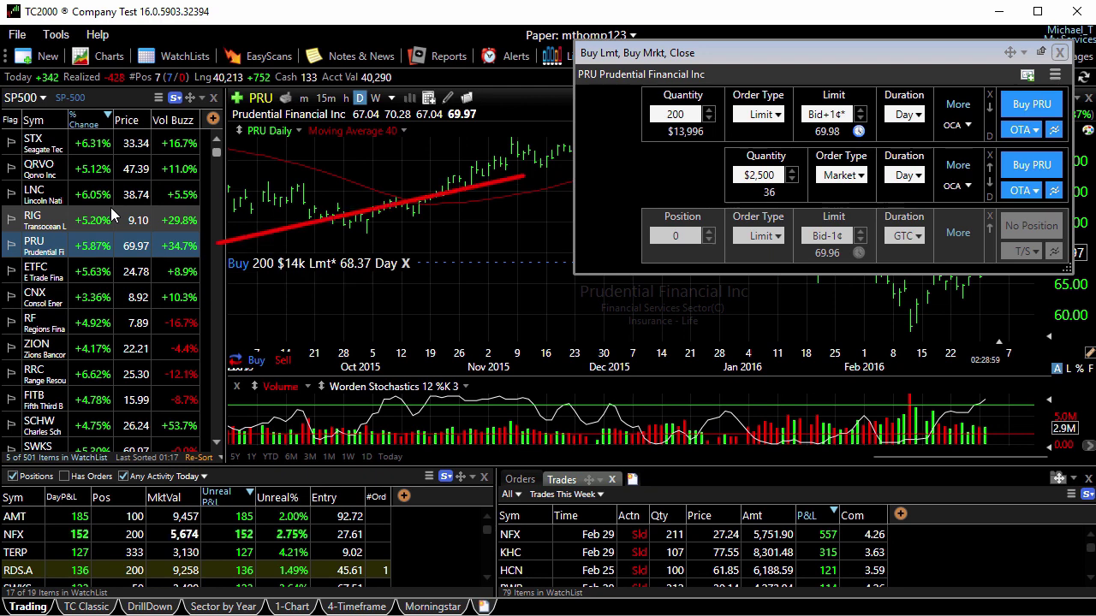
{"action": "key", "text": "Down"}
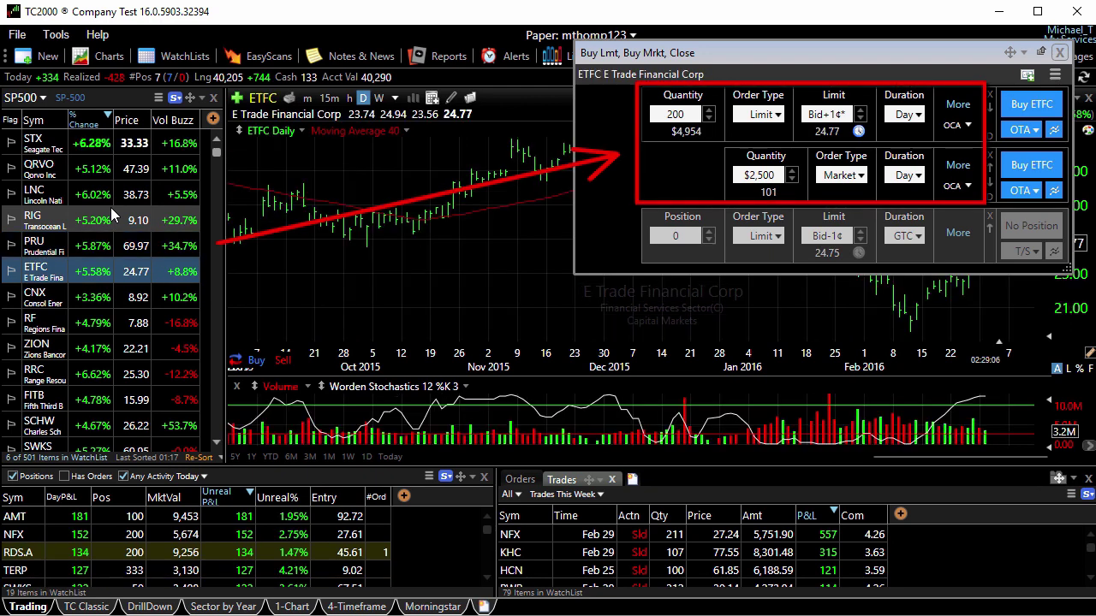
{"action": "key", "text": "Down"}
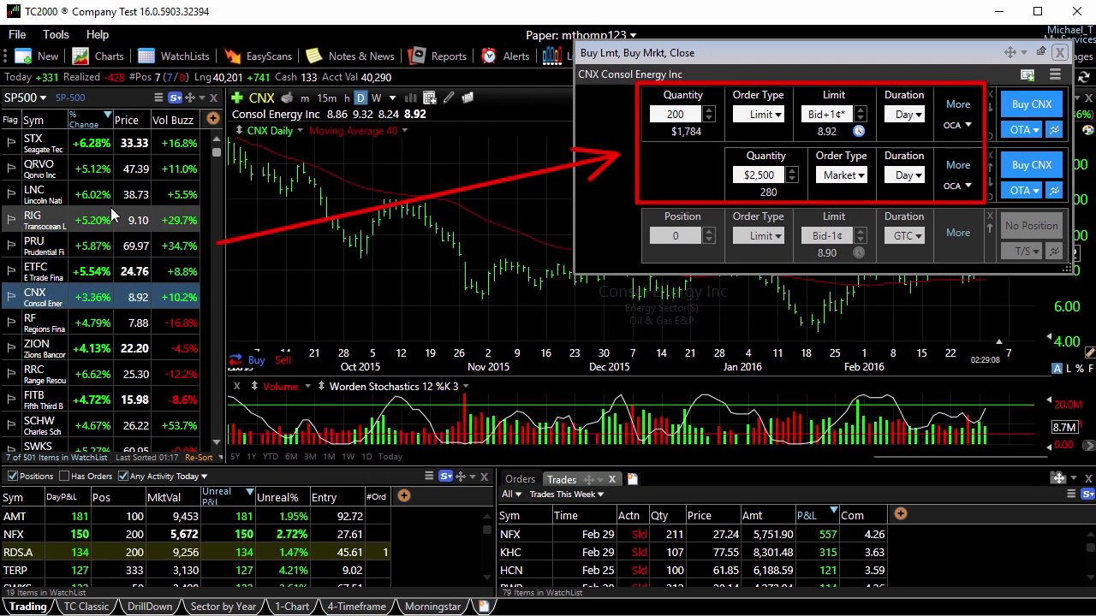
{"action": "key", "text": "Down"}
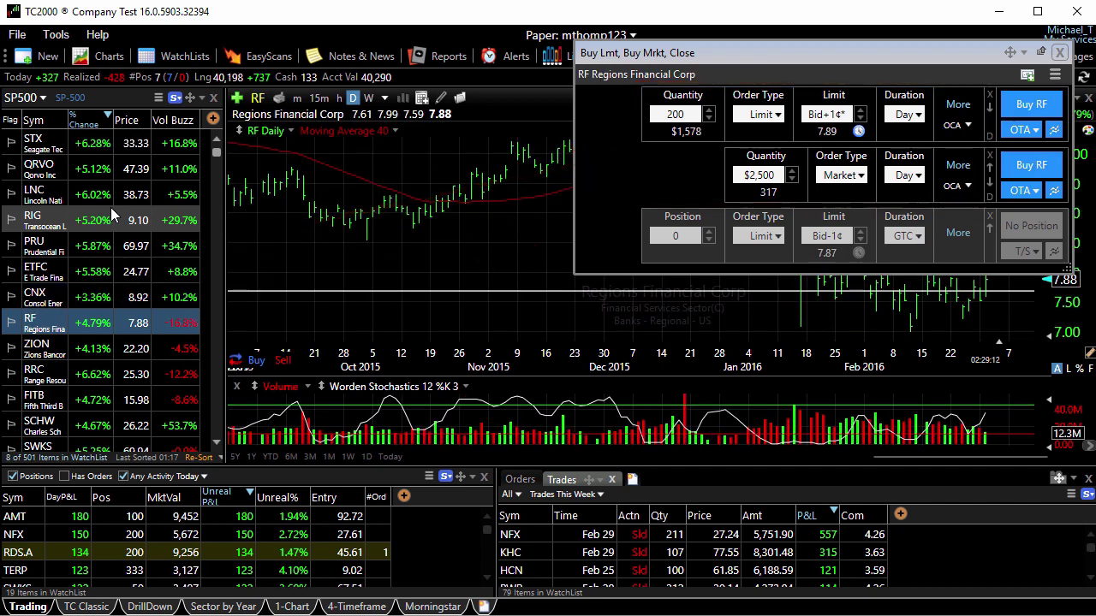
- Close the floating bar, reopen saved 'Buy Lmt, Buy Mrkt, Close' for RF, and move it over the chart
{"action": "left_click", "coordinate": [1060, 53]}
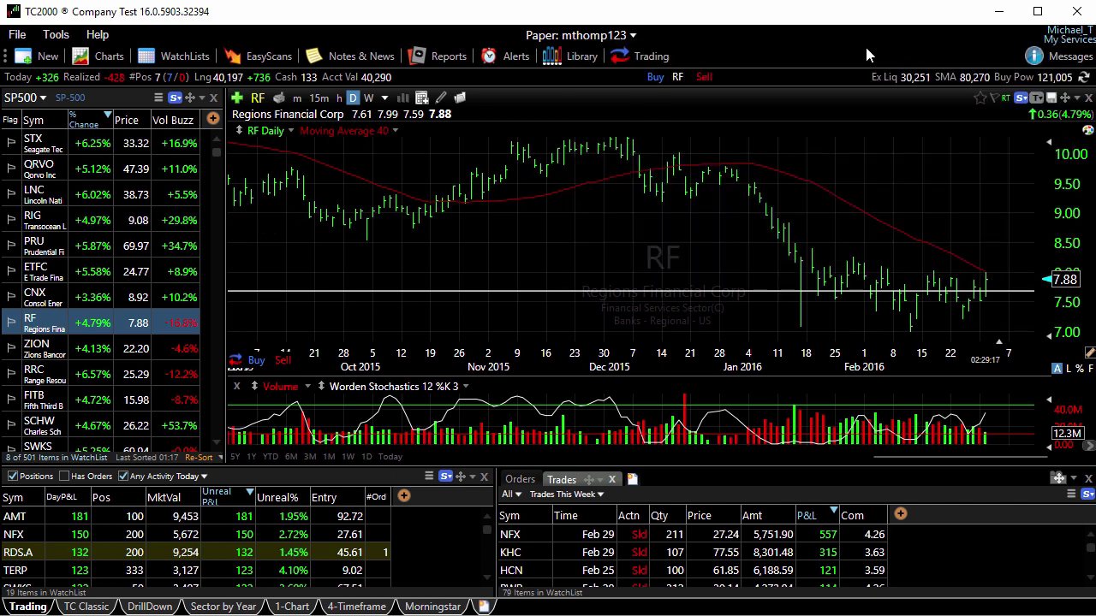
{"action": "left_click", "coordinate": [638, 57]}
{"action": "mouse_move", "coordinate": [719, 66]}
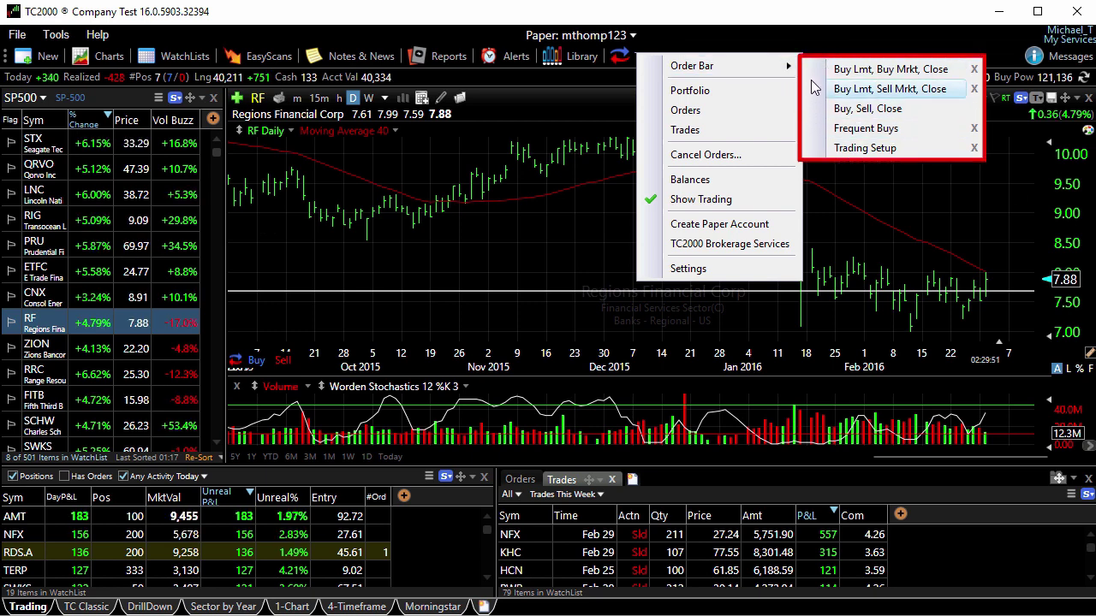
{"action": "left_click", "coordinate": [895, 72]}
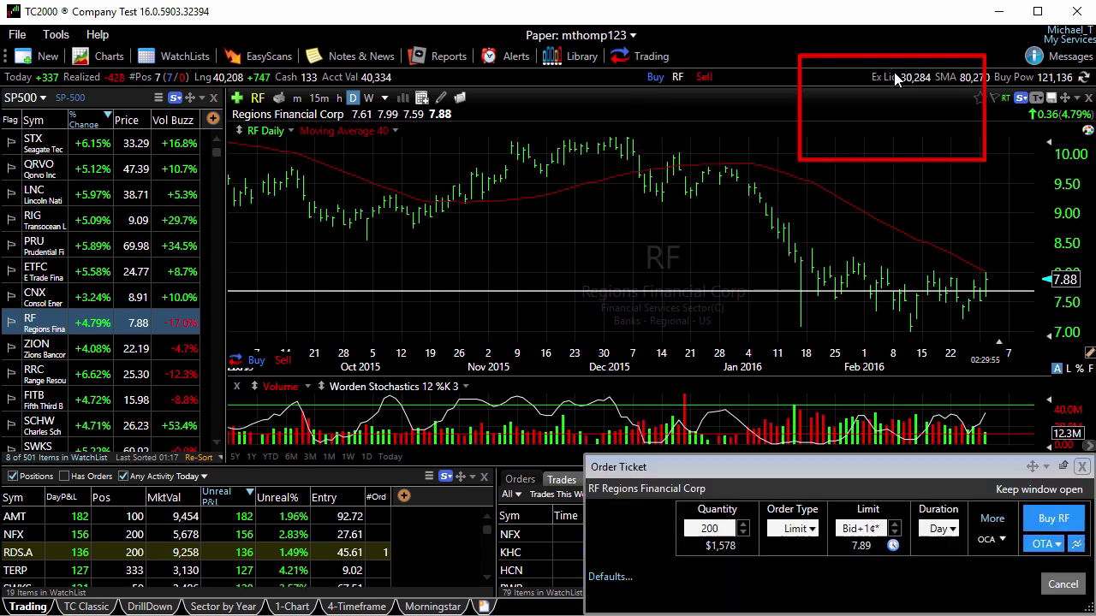
{"action": "mouse_move", "coordinate": [885, 398]}
{"action": "left_mouse_down"}
{"action": "mouse_move", "coordinate": [875, 469]}
{"action": "mouse_move", "coordinate": [763, 183]}
{"action": "left_mouse_up"}
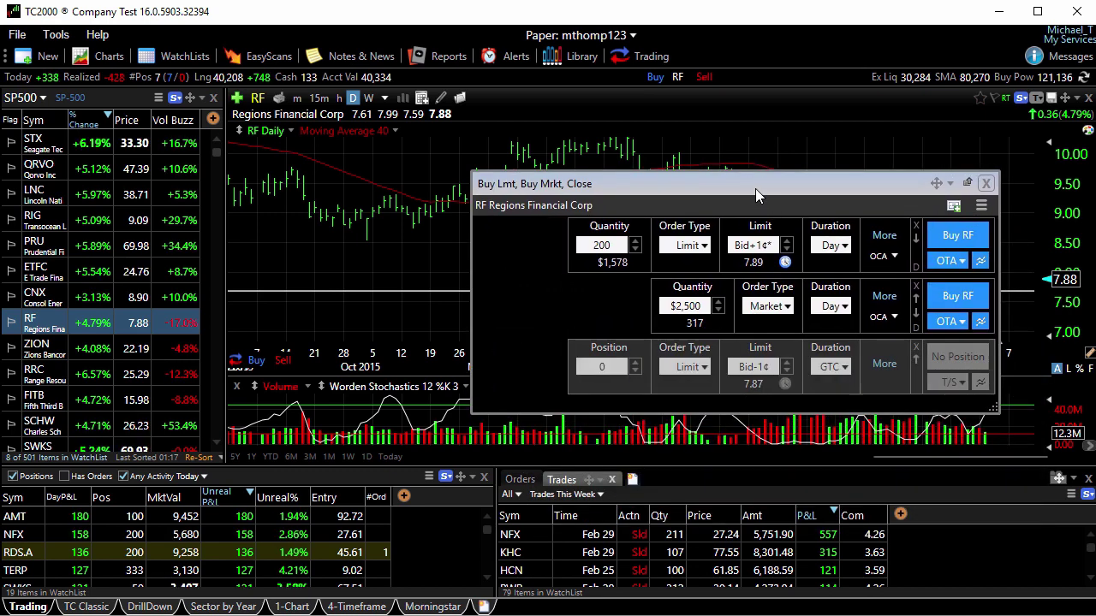
{"action": "left_click_drag", "start_coordinate": [754, 187], "coordinate": [561, 137]}
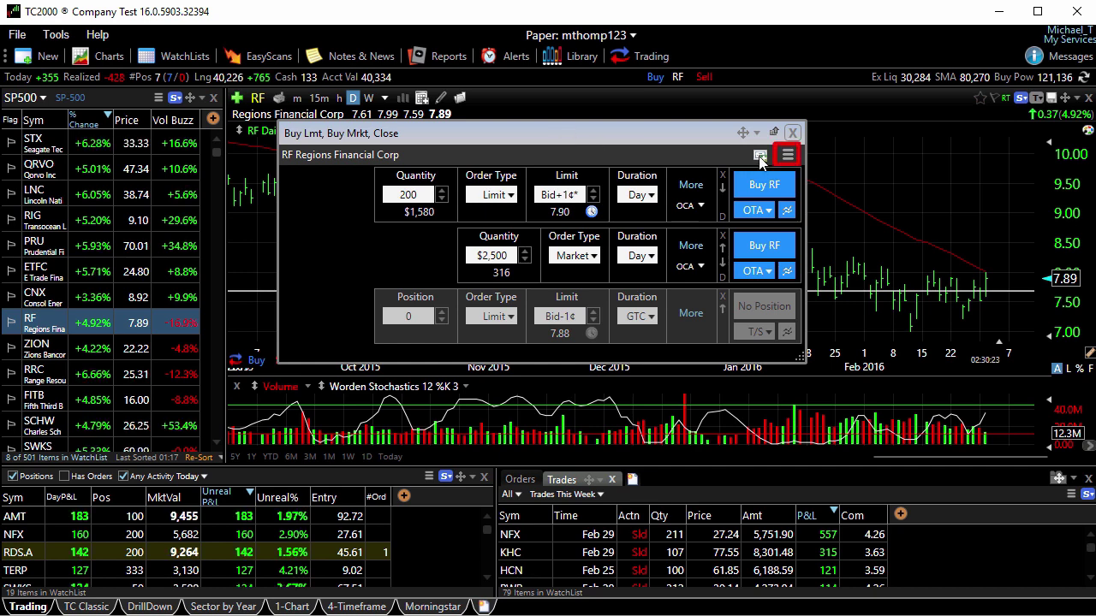
- Switch the order bar to Horizontal Left layout and resize it to fit all three RF tickets
{"action": "left_click", "coordinate": [787, 159]}
{"action": "mouse_move", "coordinate": [855, 177]}
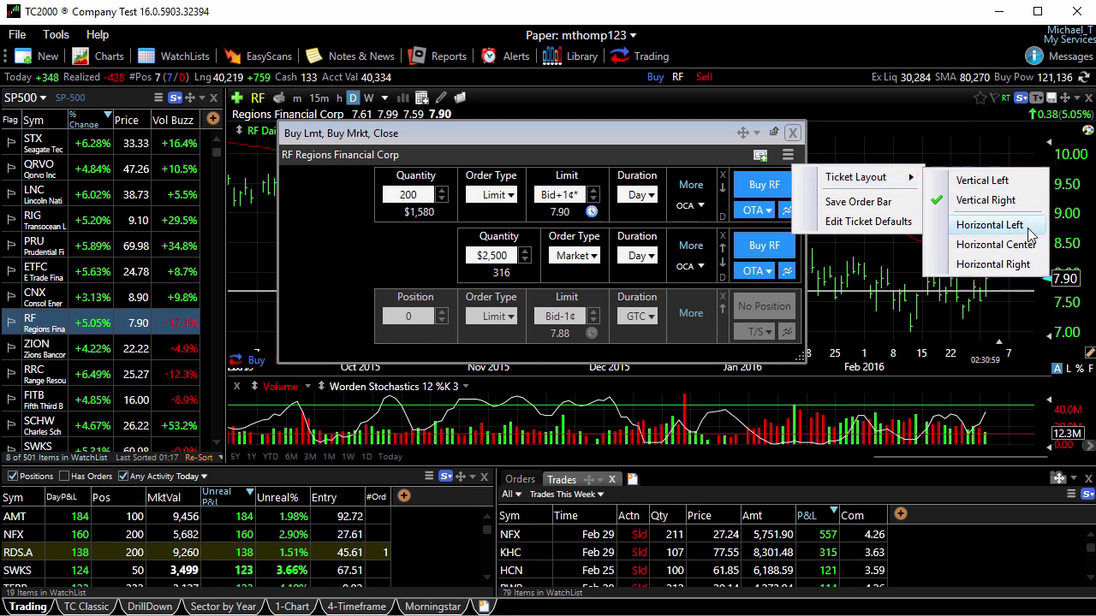
{"action": "left_click", "coordinate": [992, 224]}
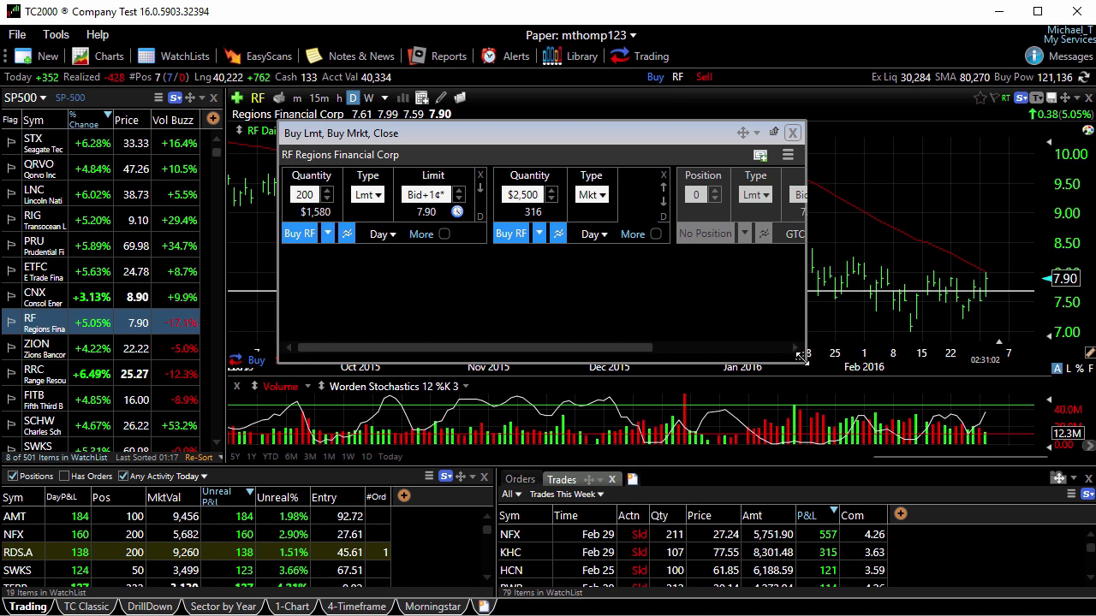
{"action": "mouse_move", "coordinate": [801, 358]}
{"action": "left_mouse_down"}
{"action": "mouse_move", "coordinate": [973, 351]}
{"action": "mouse_move", "coordinate": [962, 310]}
{"action": "left_mouse_up"}
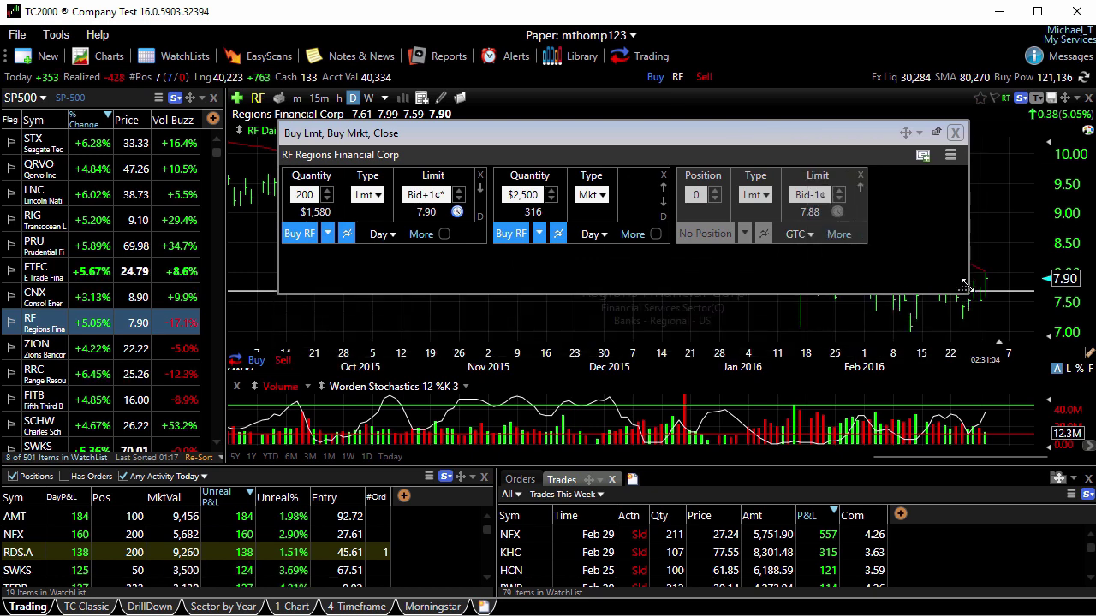
{"action": "left_click_drag", "start_coordinate": [964, 287], "coordinate": [964, 265]}
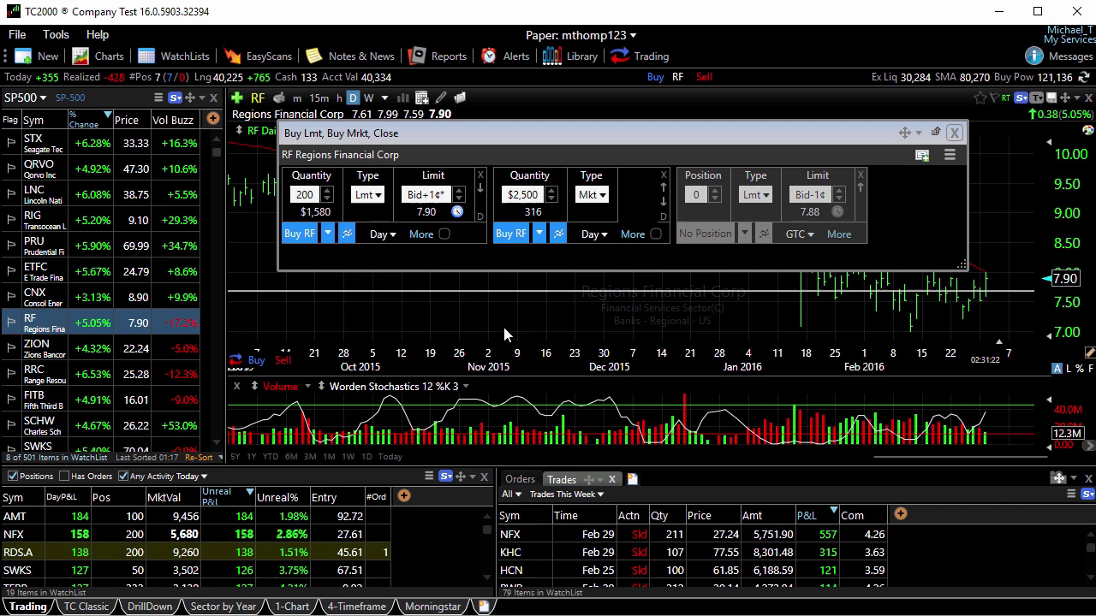
- Dock the order bar above the RF chart and place the 200-share RF limit buy
{"action": "left_click", "coordinate": [904, 133]}
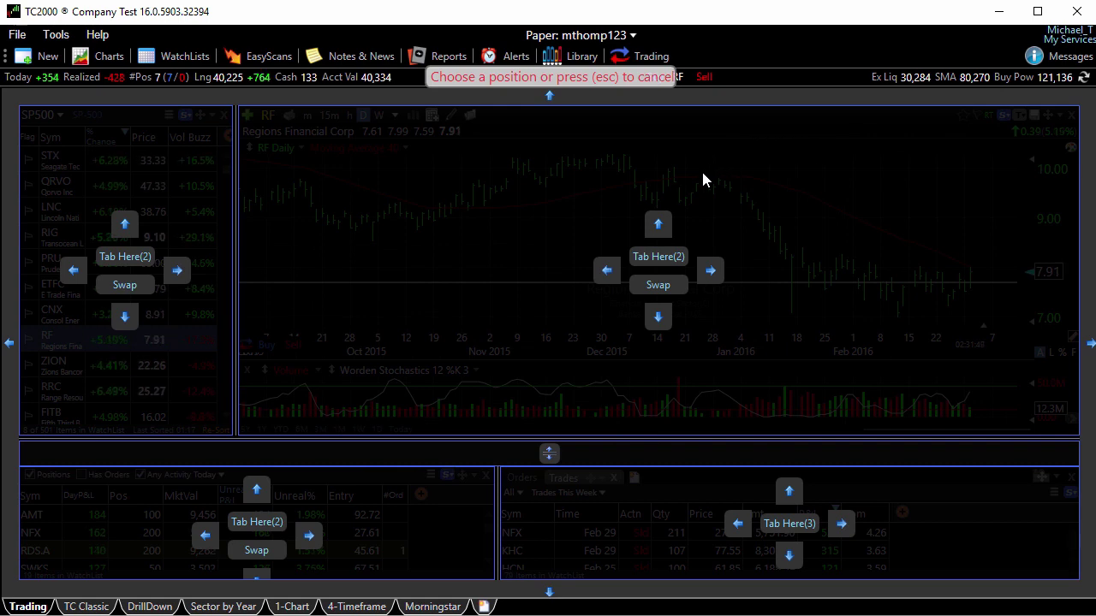
{"action": "left_click", "coordinate": [658, 224]}
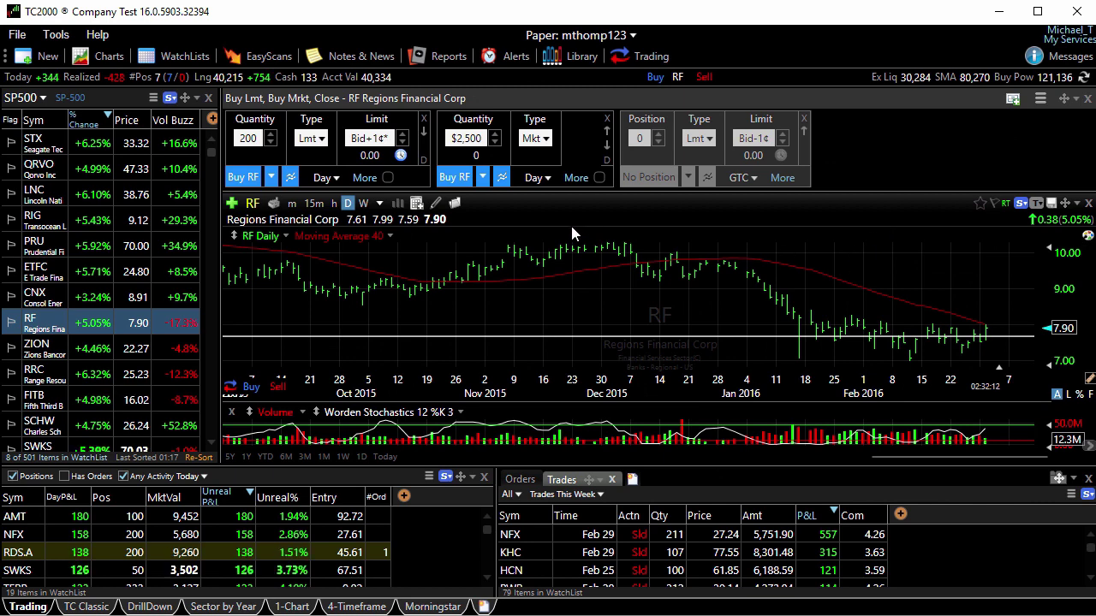
{"action": "left_click", "coordinate": [240, 177]}
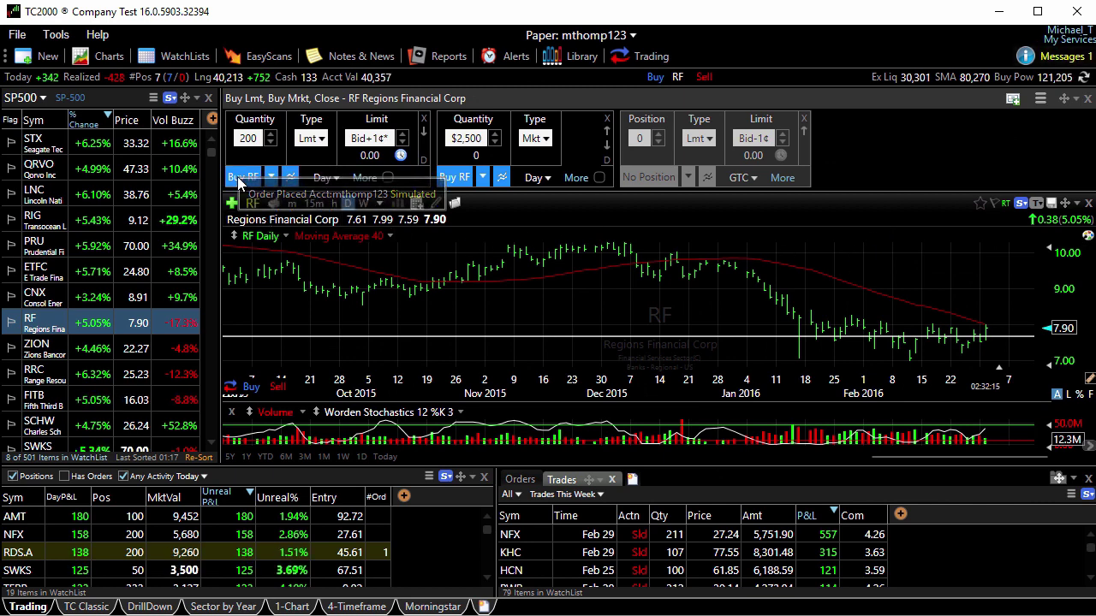